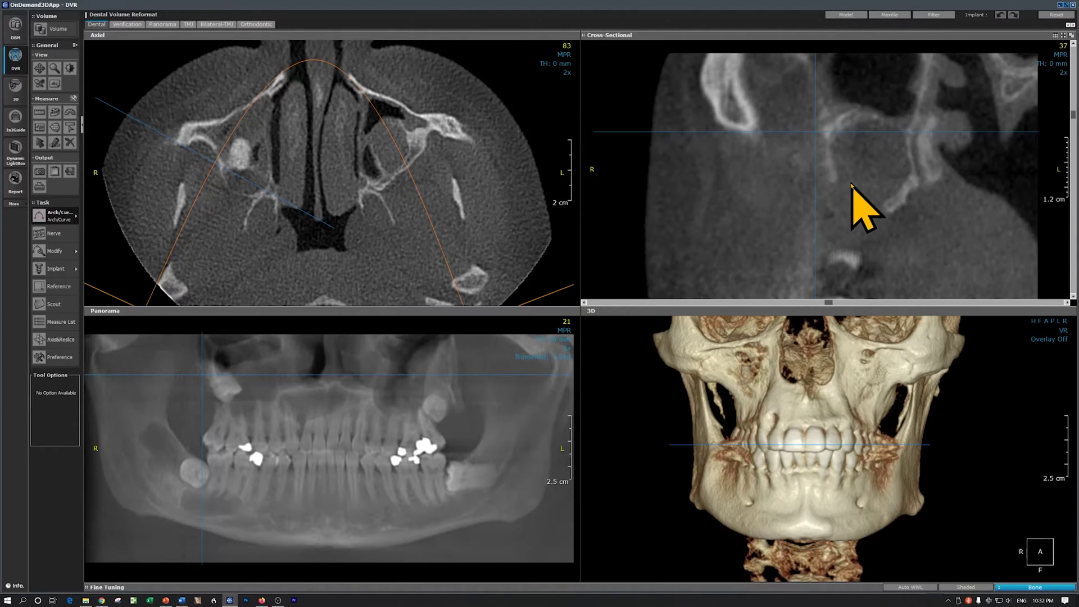
Scroll the Cross-Sectional pane forward from slice 37 to 59 along the right maxilla and sinus floor
scroll(852, 185, down, 1)
scroll(852, 185, down, 3)
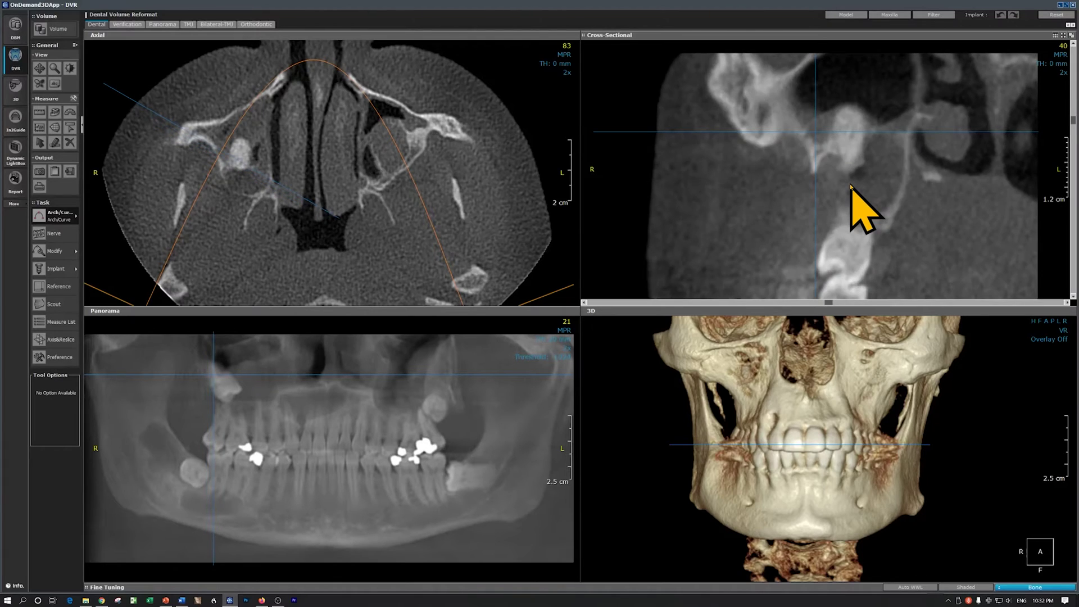
scroll(850, 187, down, 1)
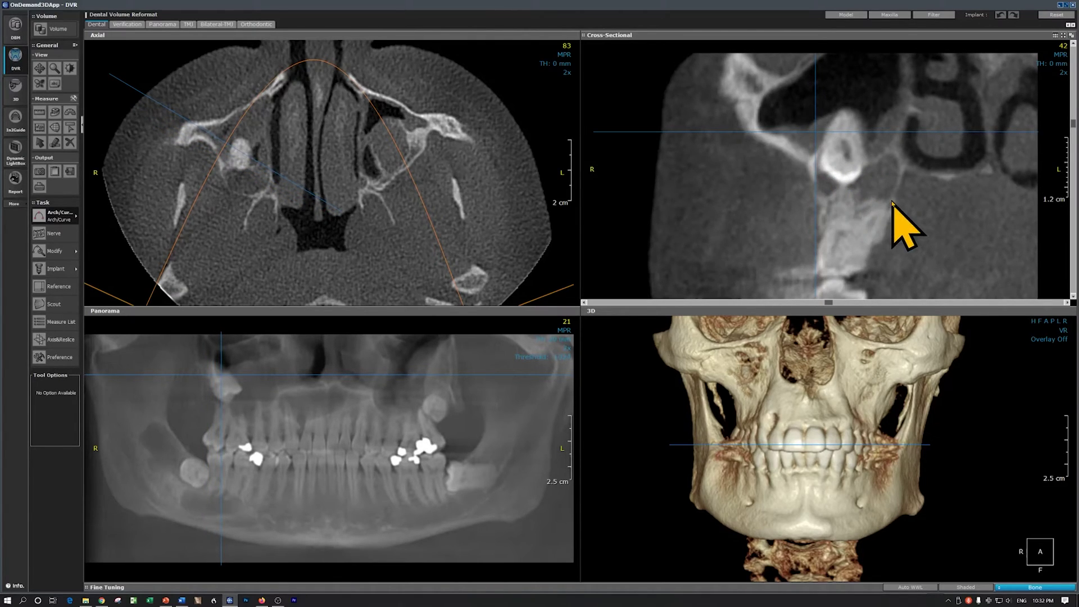
scroll(893, 203, down, 1)
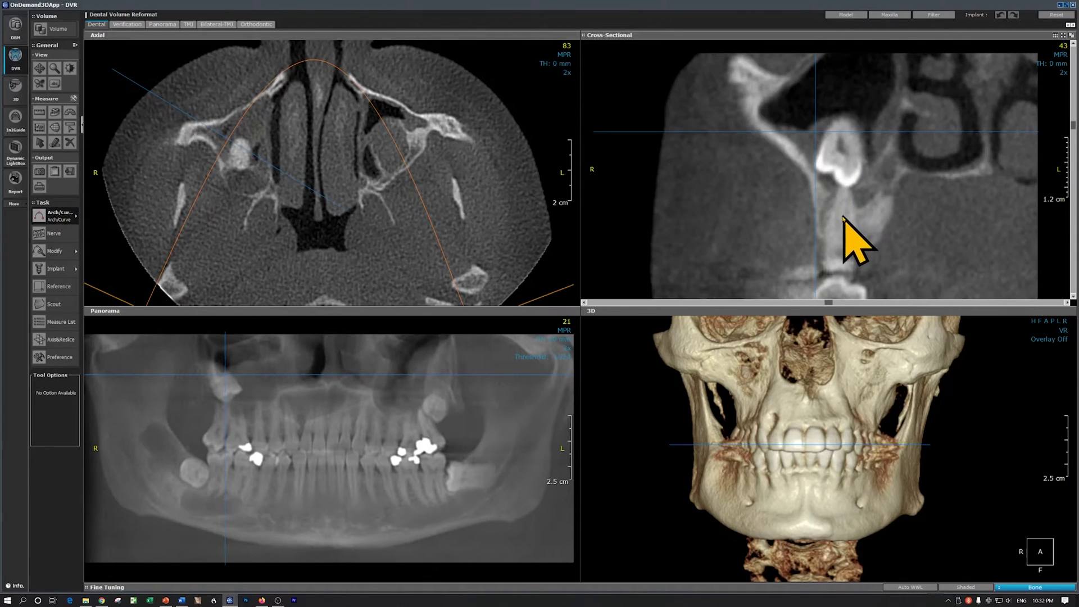
scroll(873, 209, down, 3)
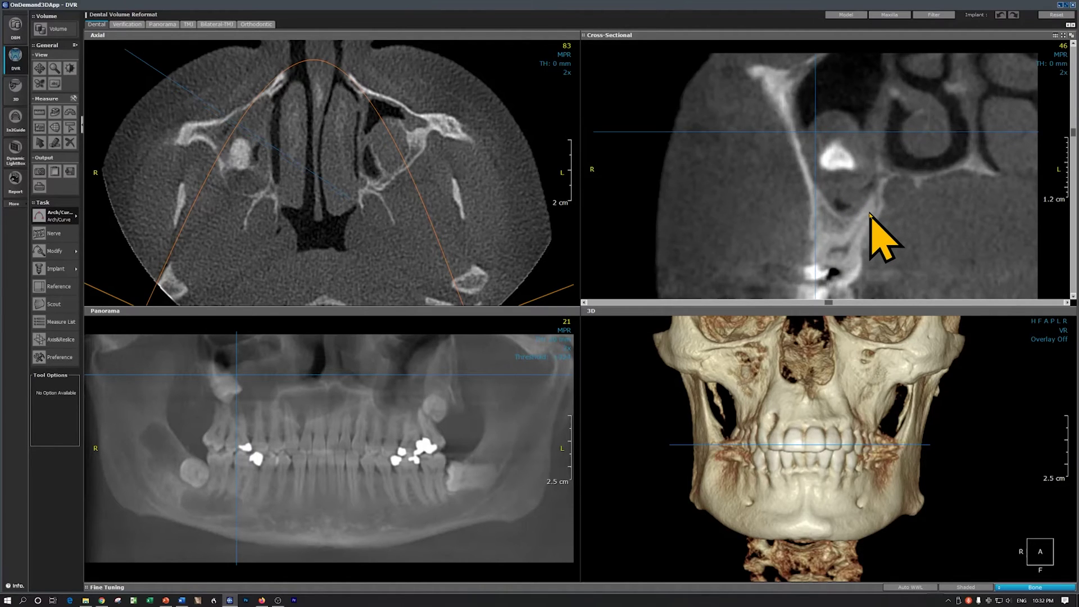
scroll(870, 209, down, 5)
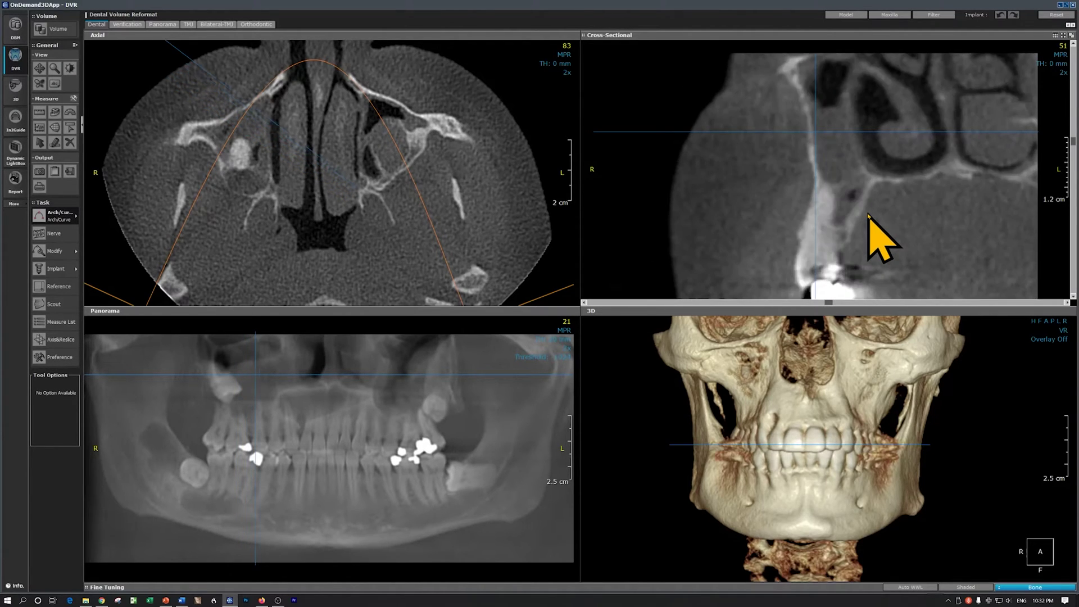
scroll(869, 214, down, 3)
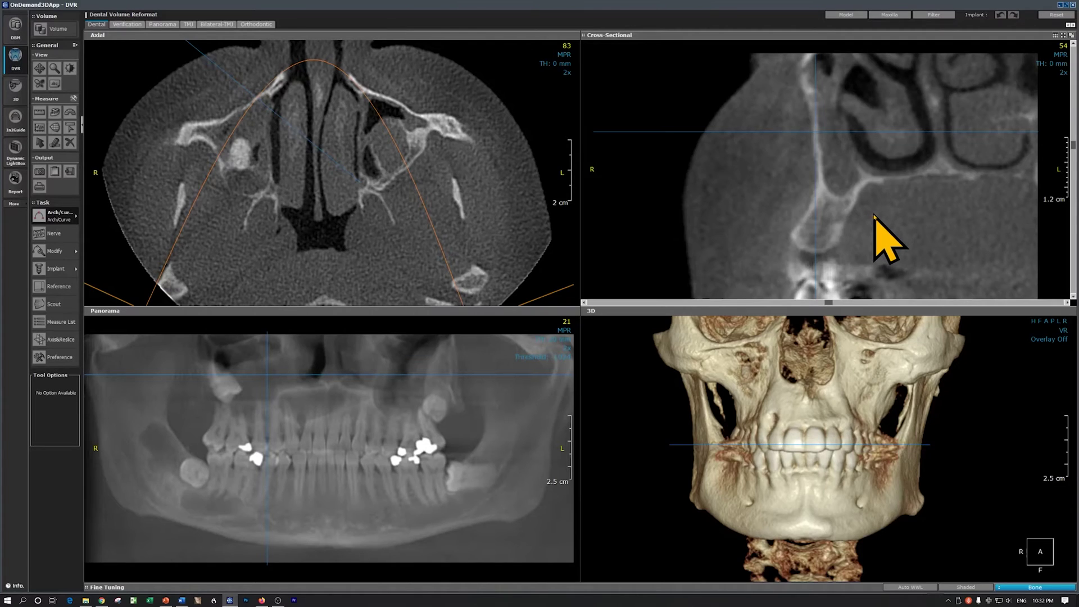
scroll(873, 215, down, 5)
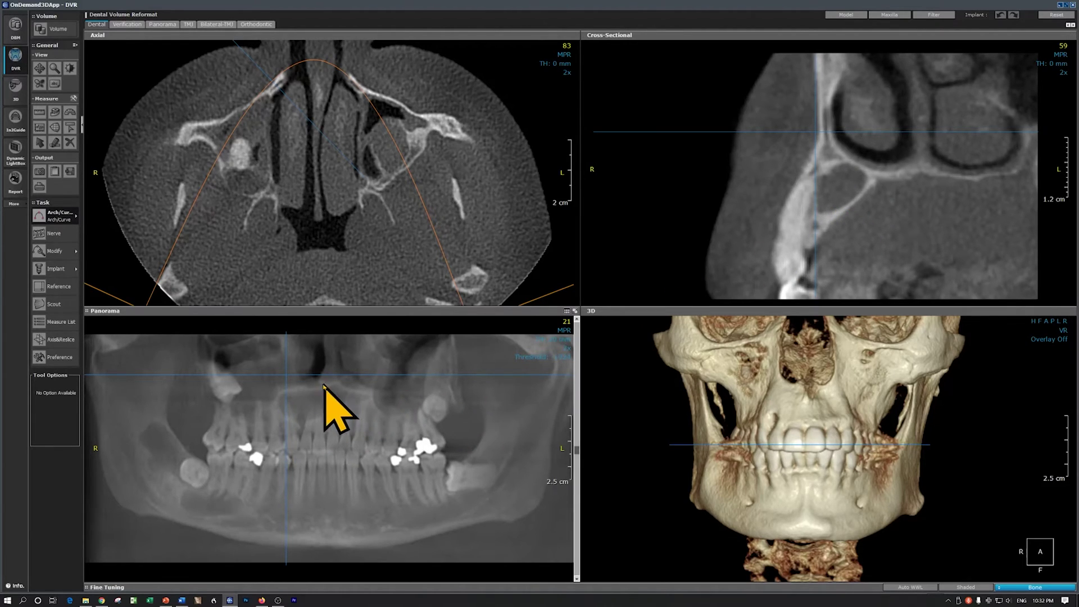
scroll(891, 228, down, 3)
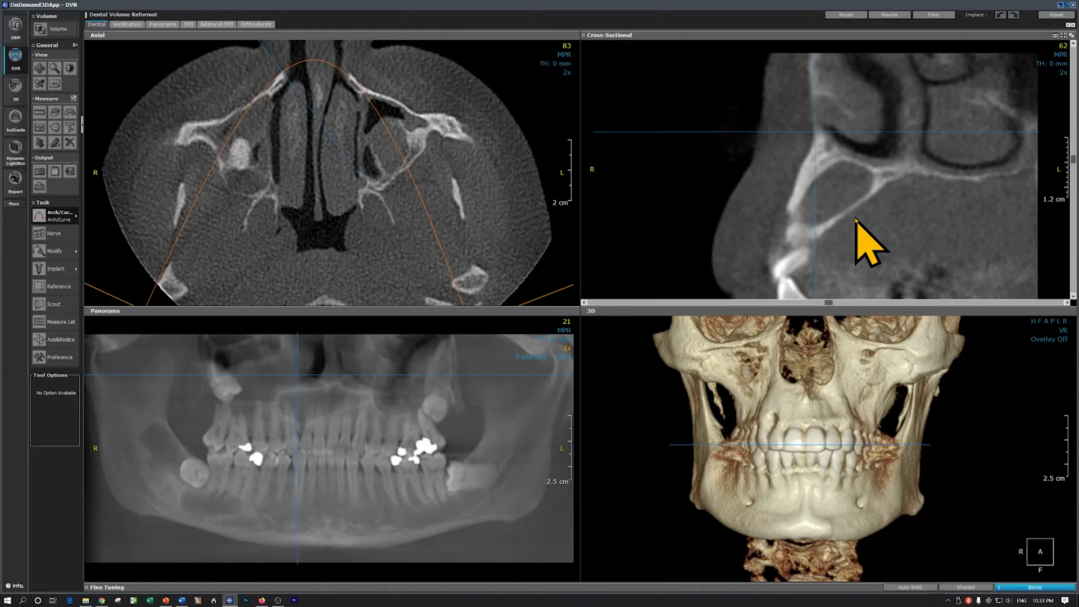
Scroll the Cross-Sectional pane from slice 59 to 91, passing the front teeth toward the nasal floor
scroll(856, 220, down, 4)
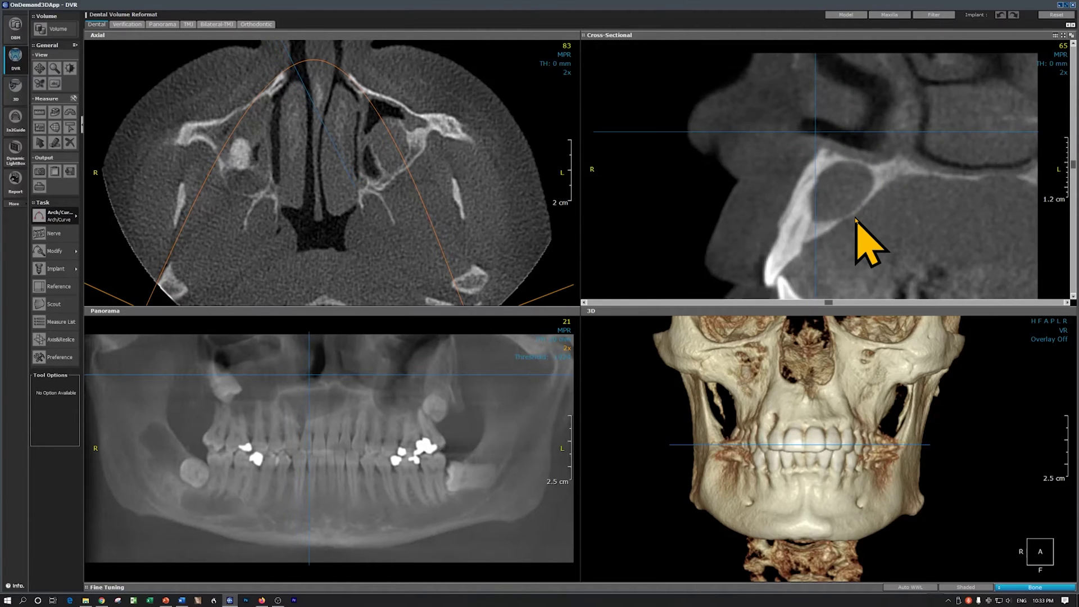
scroll(855, 219, down, 3)
scroll(856, 219, down, 1)
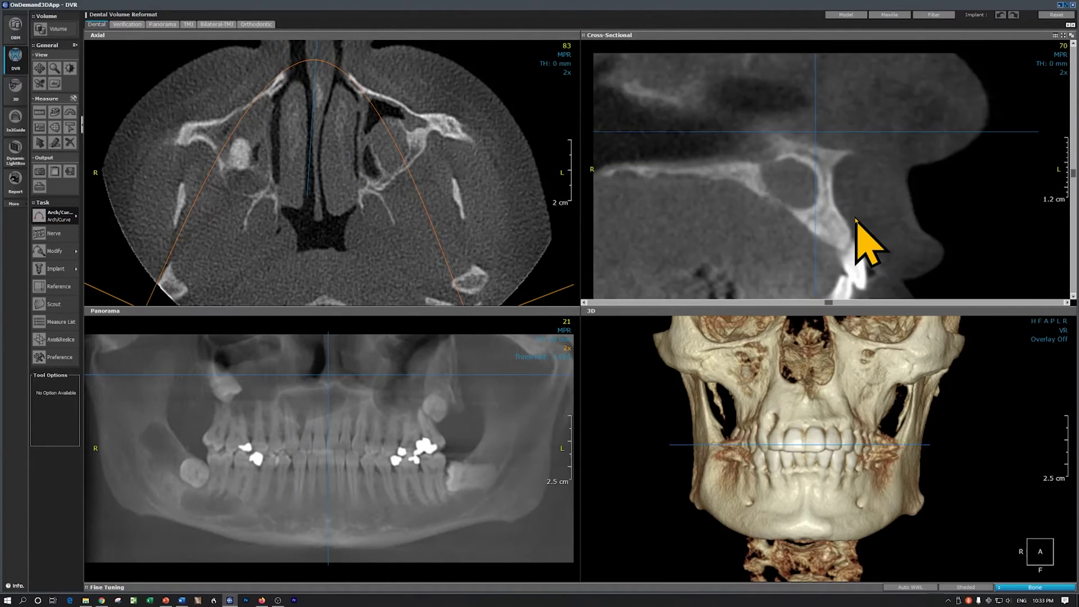
scroll(856, 219, down, 2)
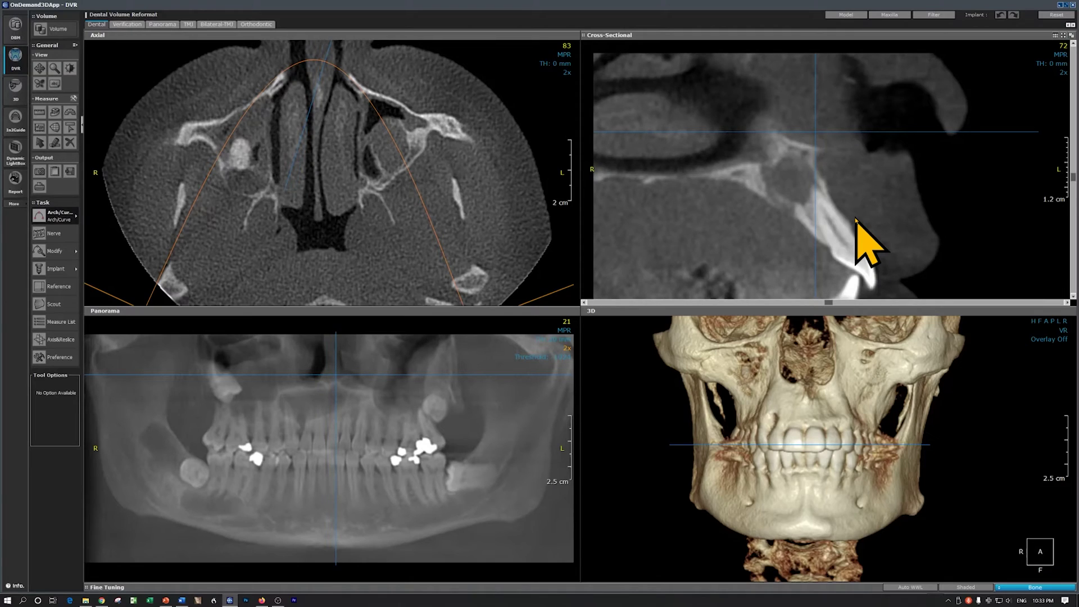
scroll(856, 220, down, 1)
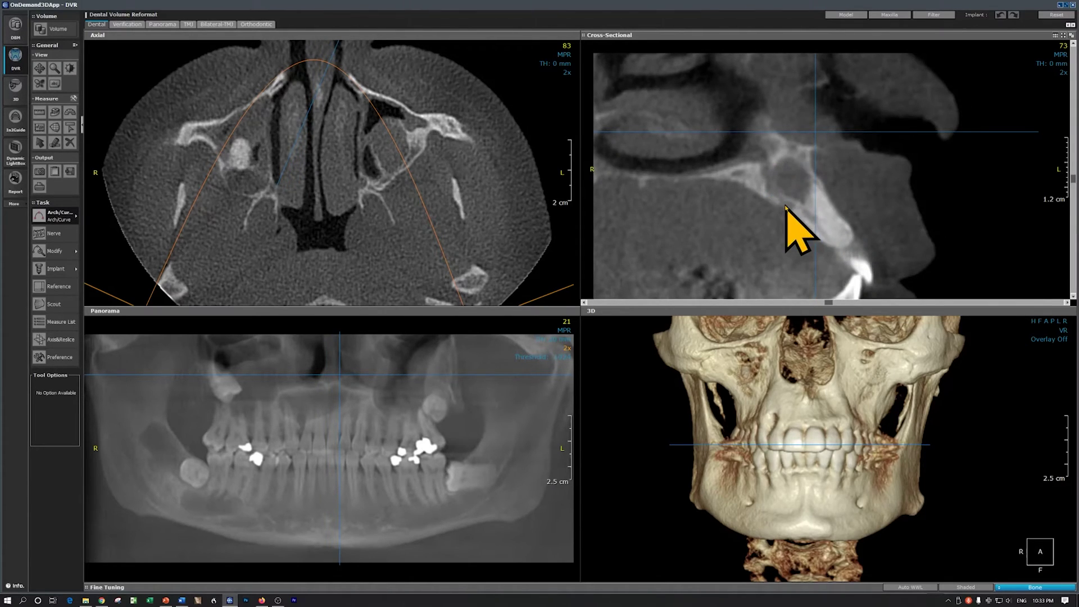
scroll(790, 208, down, 3)
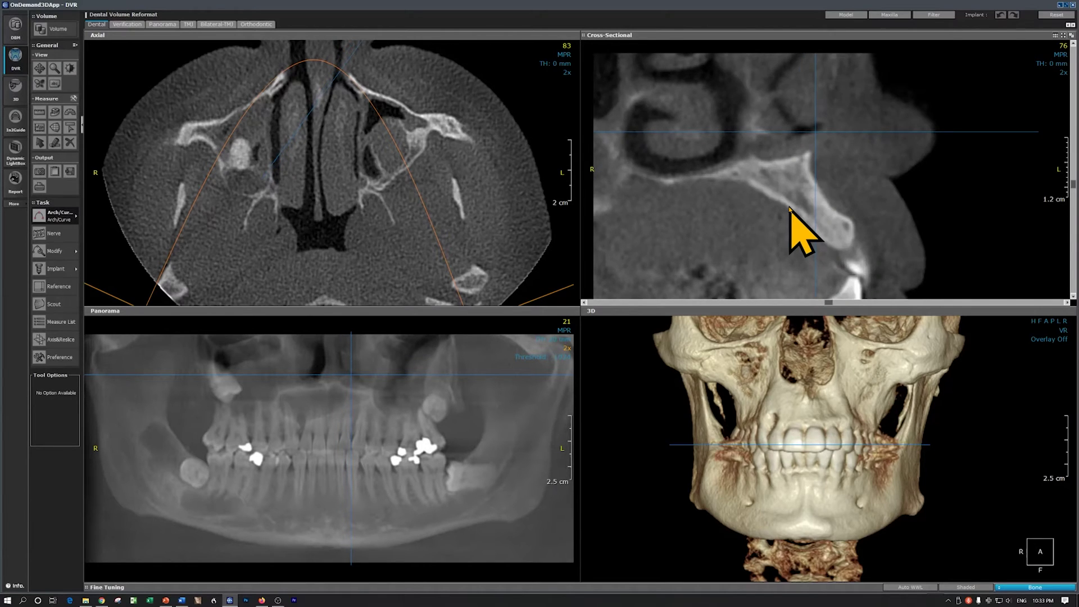
scroll(790, 208, down, 7)
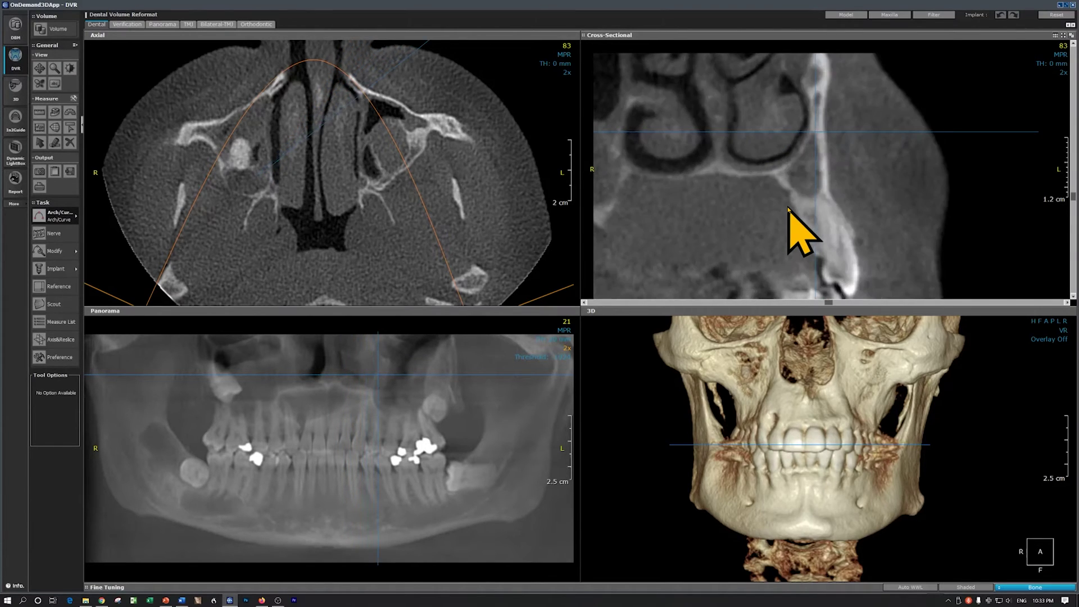
scroll(788, 208, down, 4)
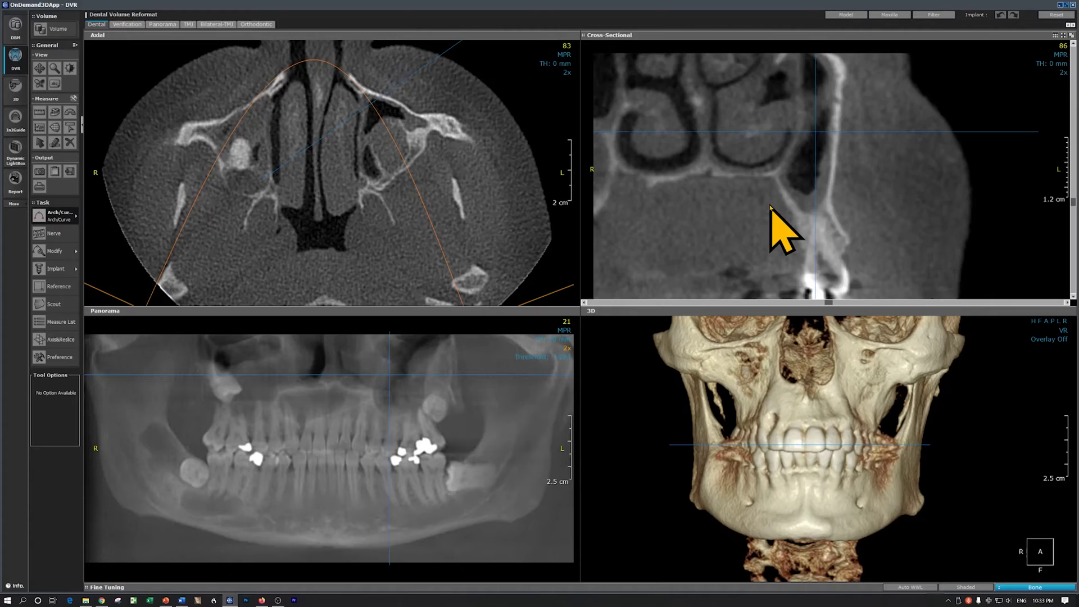
scroll(770, 206, down, 4)
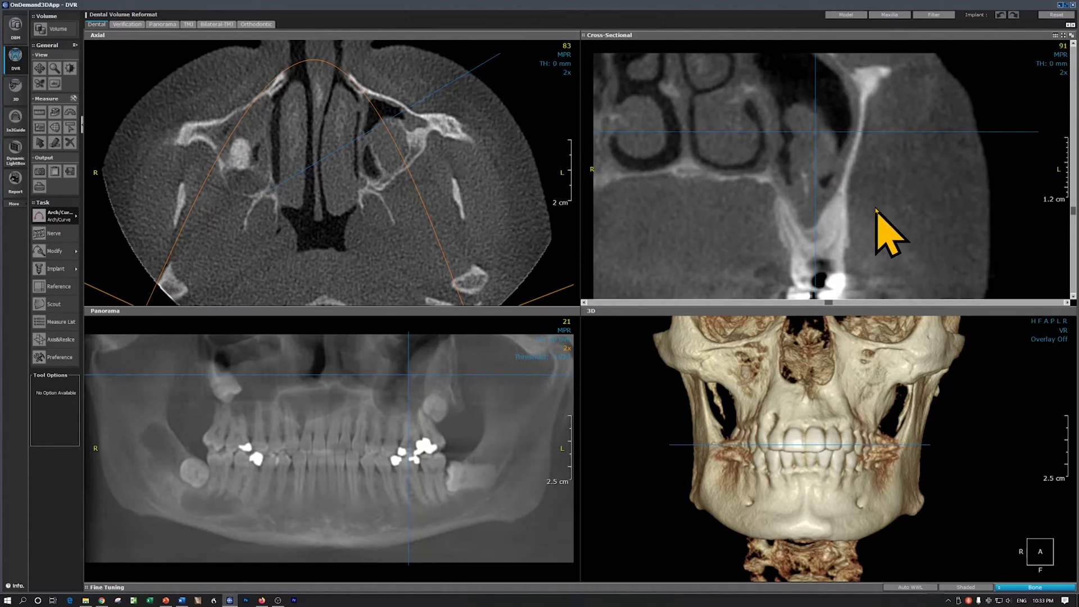
Scroll the Cross-Sectional pane forward from slice 98 toward 103 through the left maxilla
scroll(875, 206, down, 4)
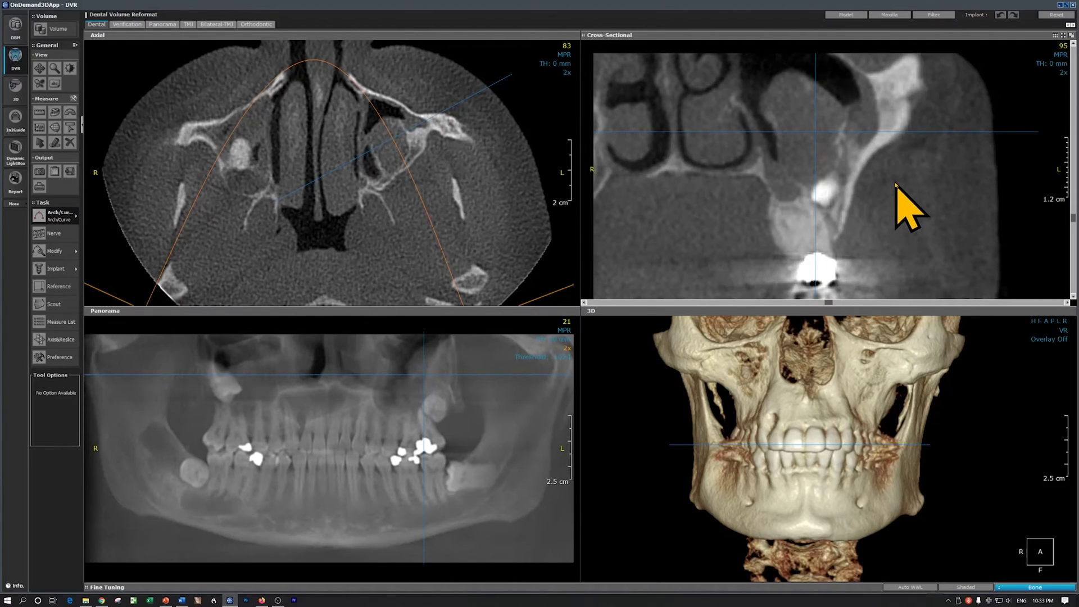
scroll(902, 184, down, 3)
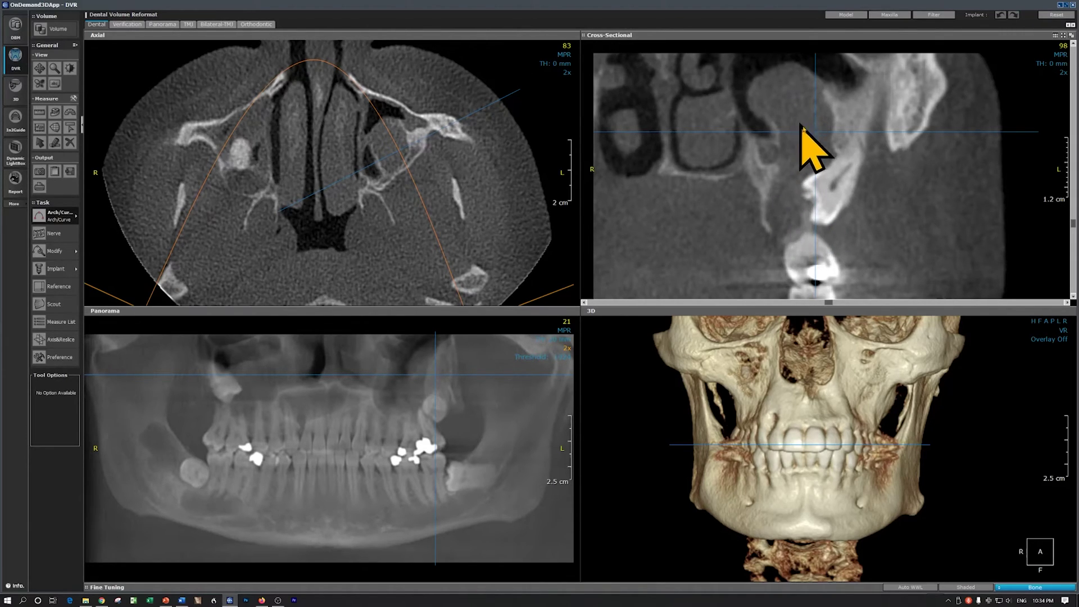
scroll(846, 179, down, 2)
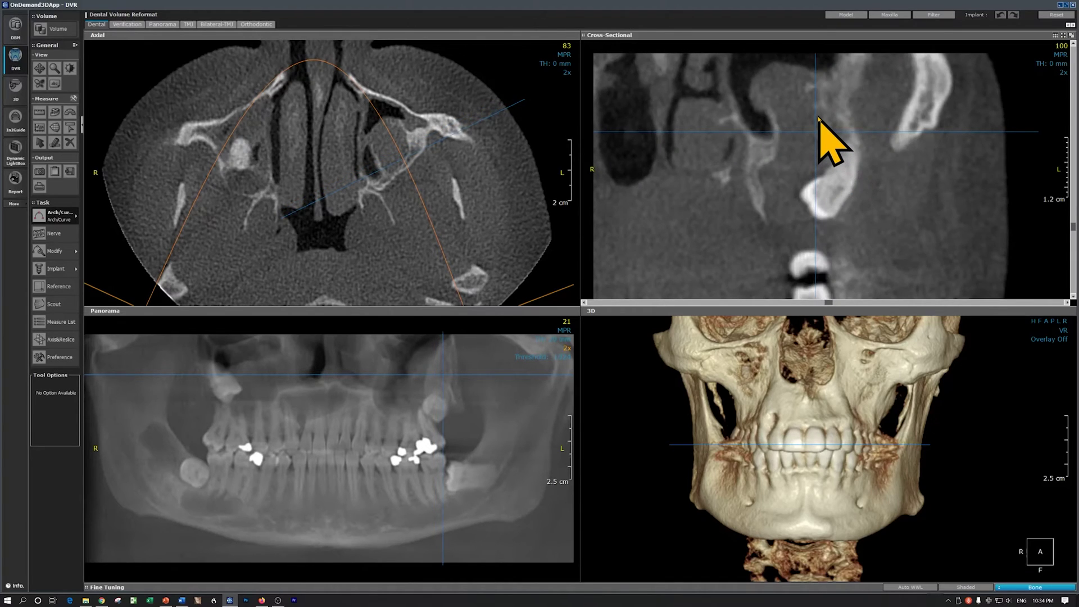
scroll(819, 121, down, 3)
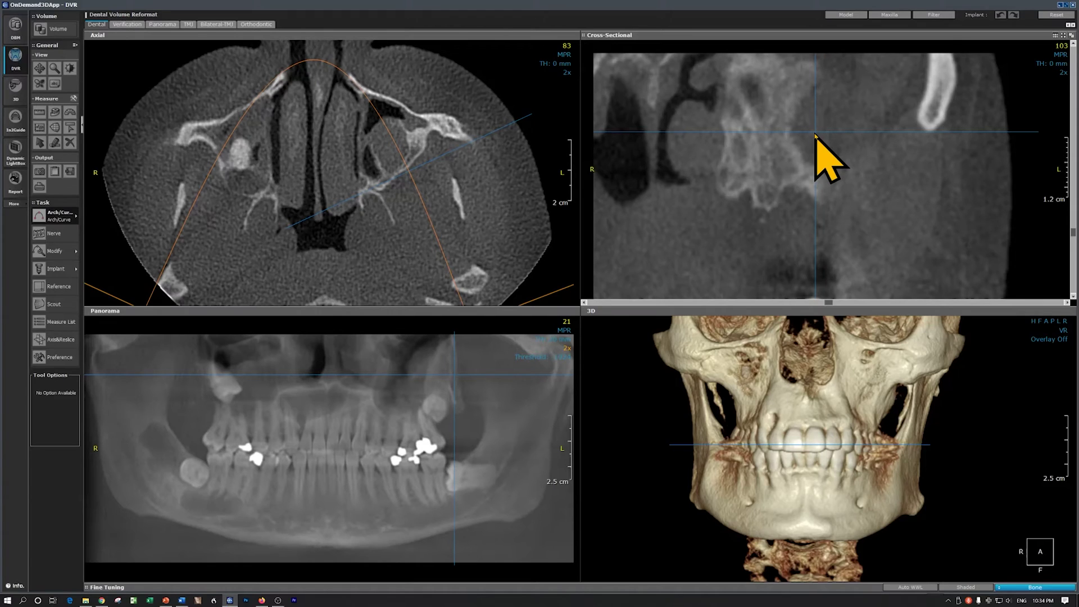
Pan the cross-sectional image to centre on the mandible and lower tooth root
key(p)
drag(768, 213, 791, 33)
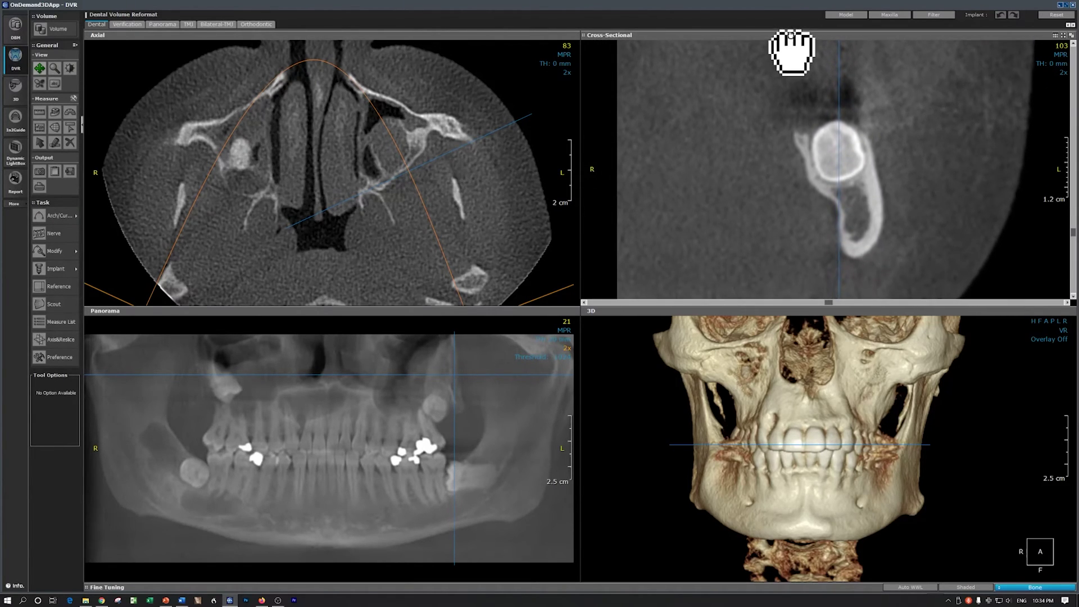
key(Escape)
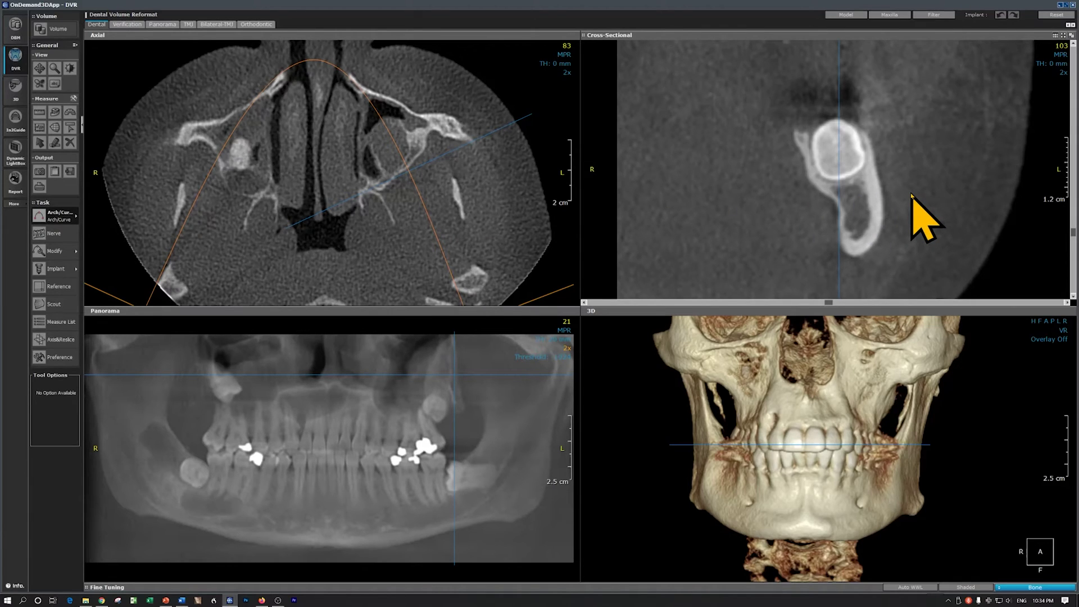
Scroll the Cross-Sectional pane back to slice 44 showing the right mandible and mandibular canal
scroll(912, 194, down, 5)
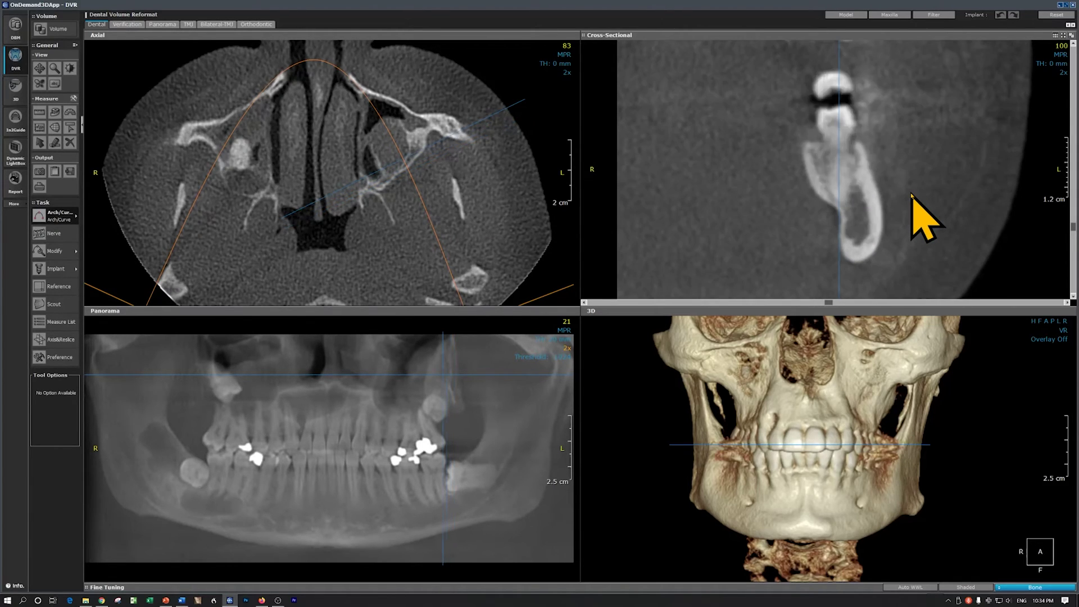
scroll(912, 194, down, 12)
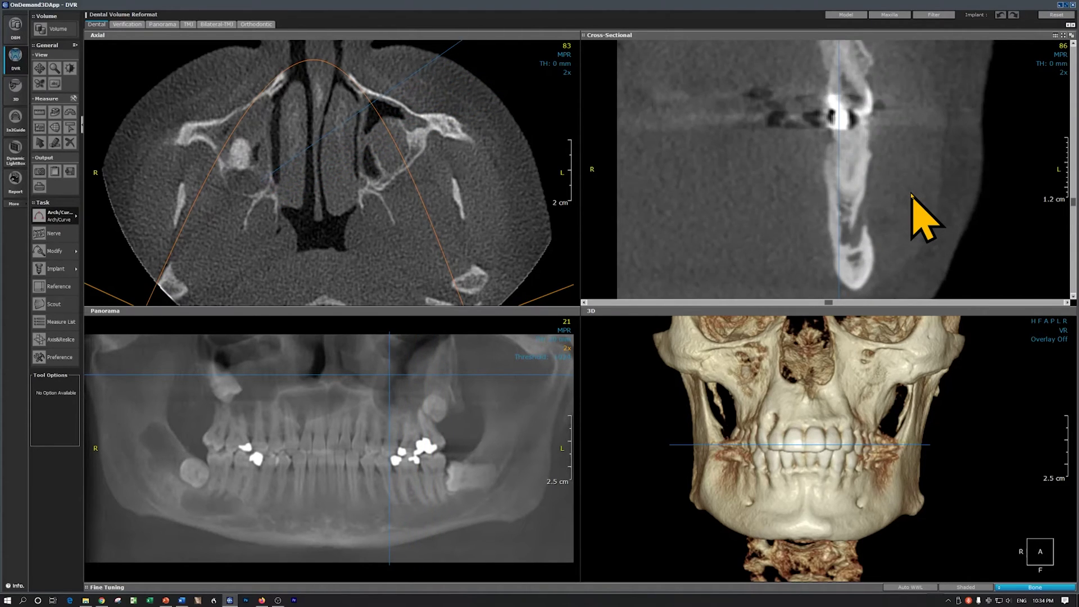
scroll(911, 194, down, 9)
scroll(912, 194, down, 14)
scroll(912, 194, down, 10)
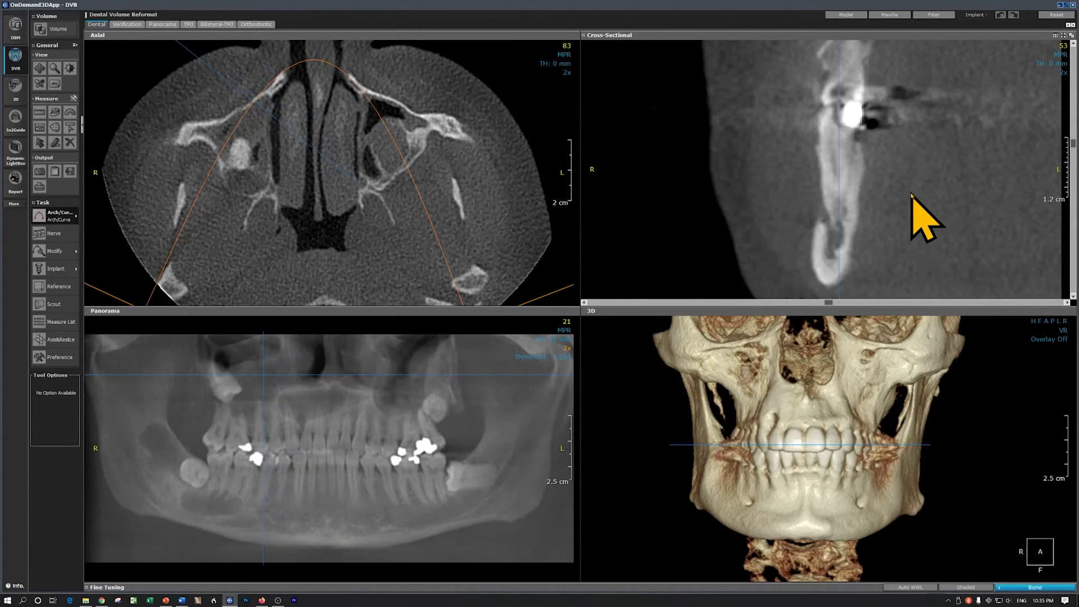
scroll(912, 194, down, 1)
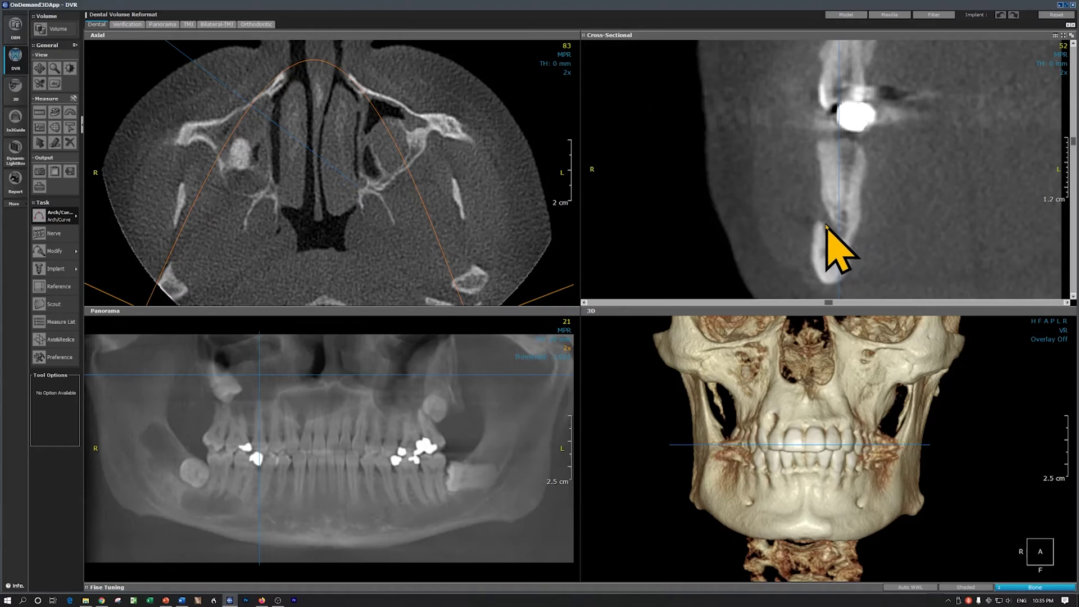
scroll(896, 231, down, 6)
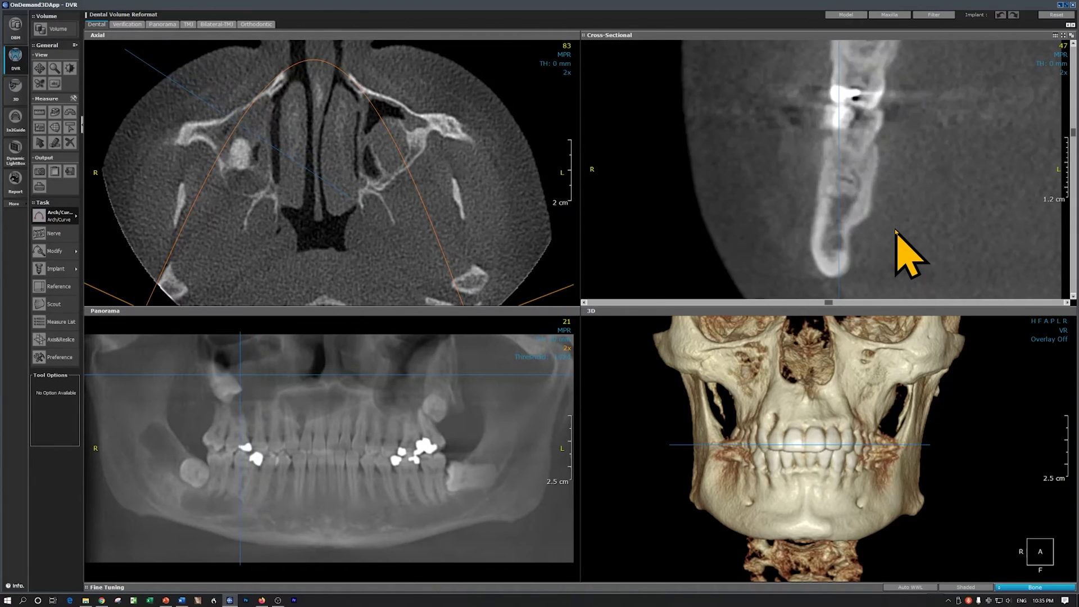
scroll(896, 231, down, 2)
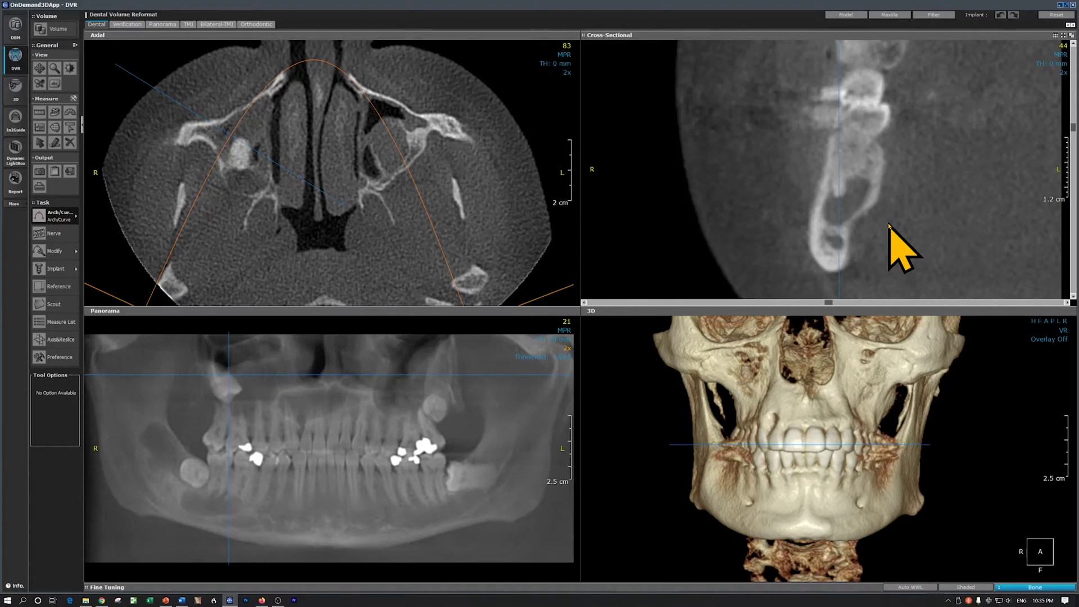
Scroll the Cross-Sectional pane from slice 44 back to 25 through the toothless posterior right mandible
scroll(890, 225, up, 1)
scroll(889, 225, up, 2)
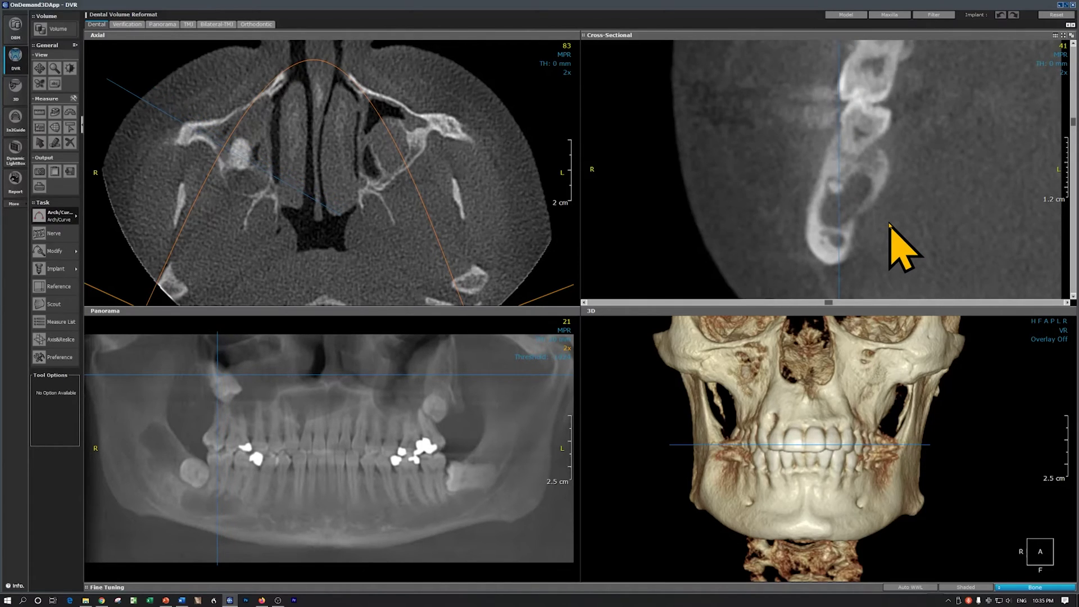
scroll(890, 225, up, 1)
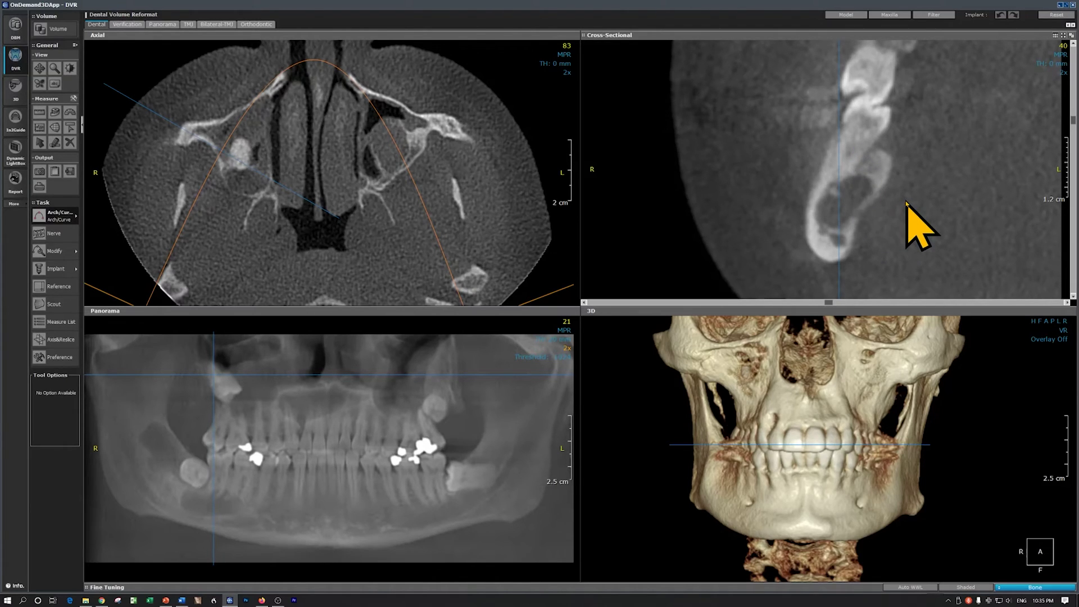
scroll(907, 204, up, 4)
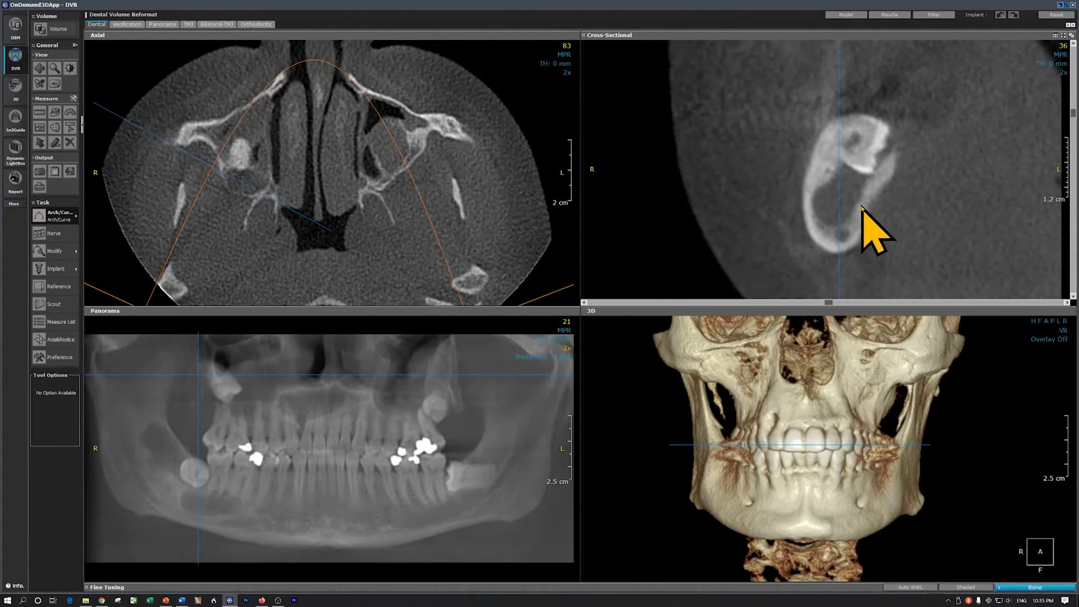
scroll(916, 212, up, 4)
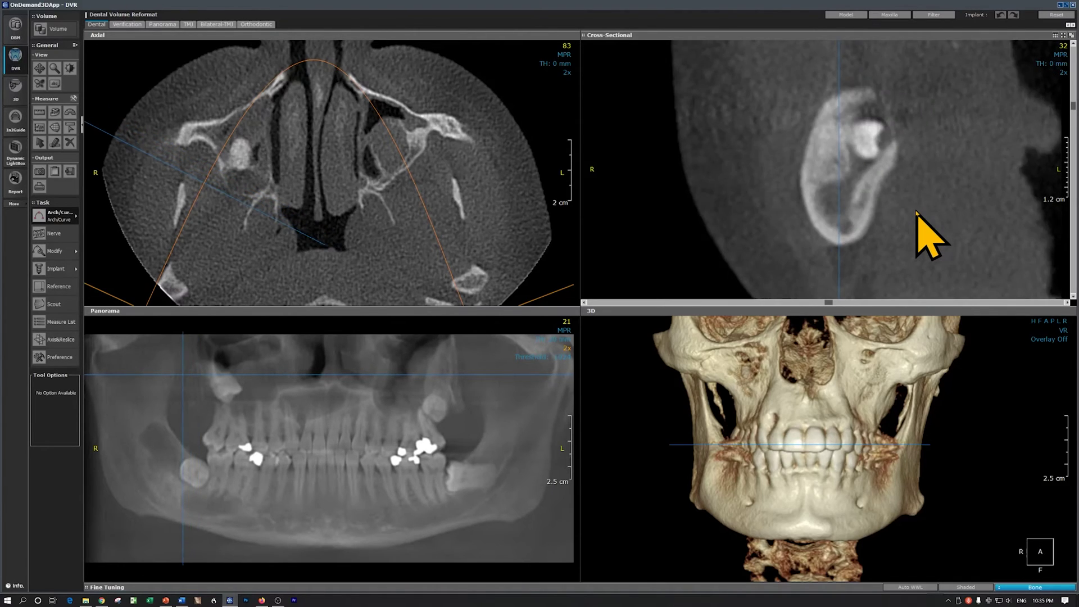
scroll(916, 213, up, 3)
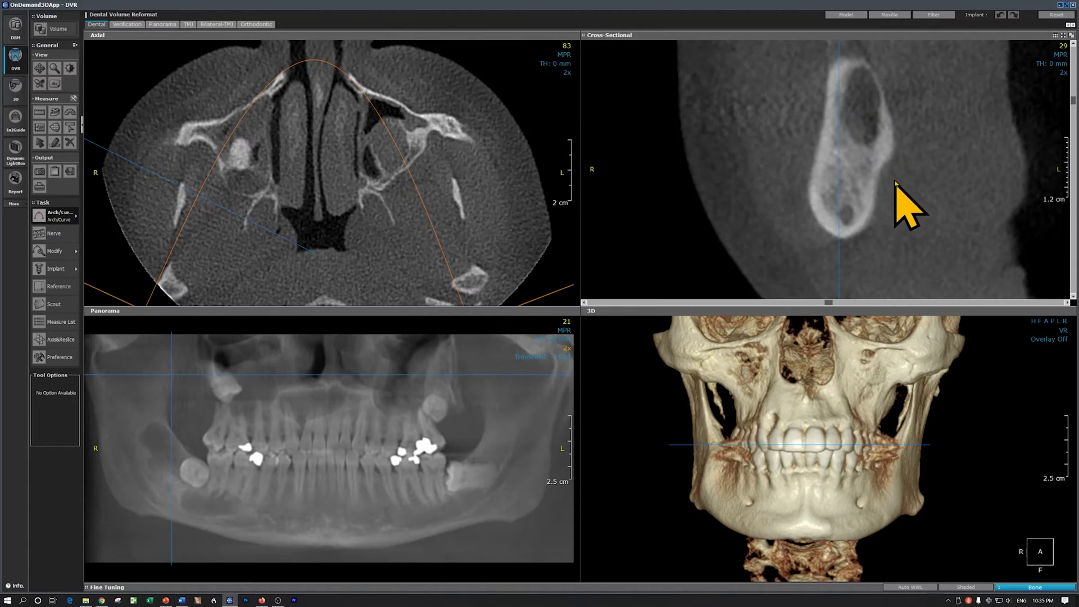
scroll(915, 214, up, 2)
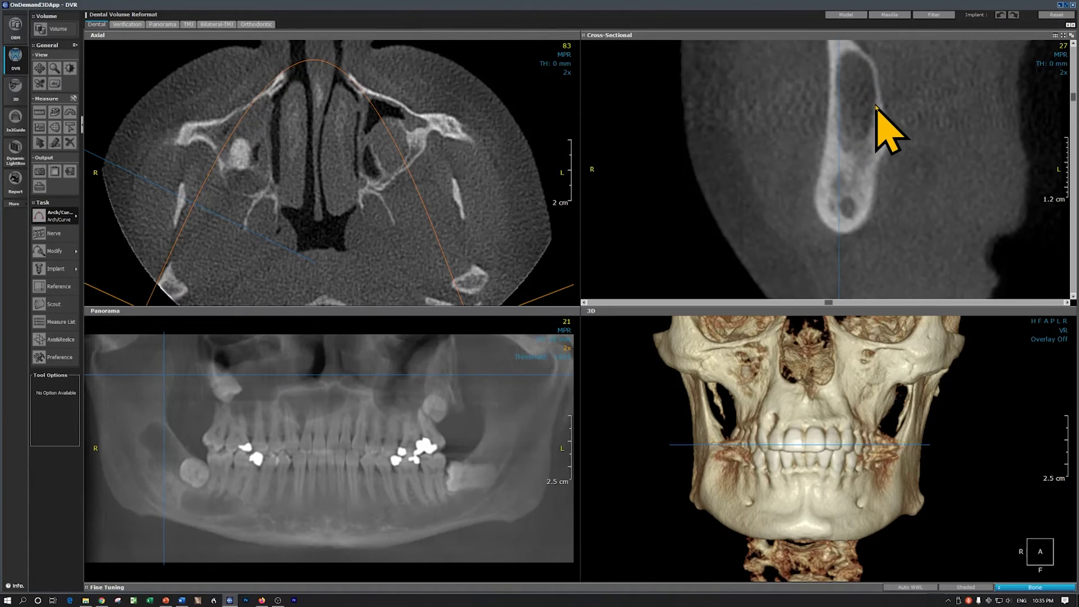
scroll(909, 173, up, 8)
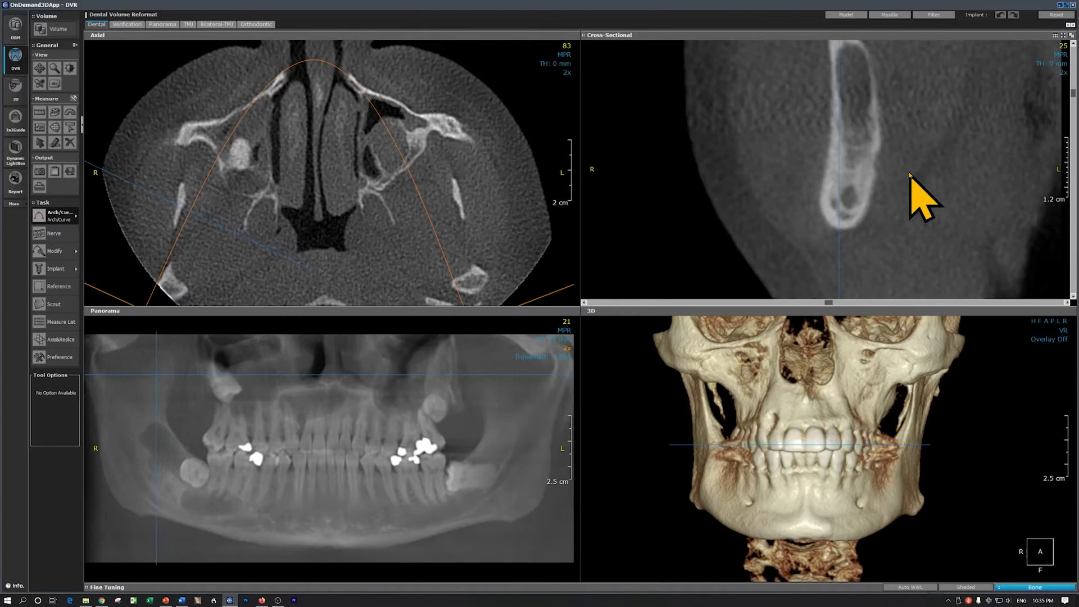